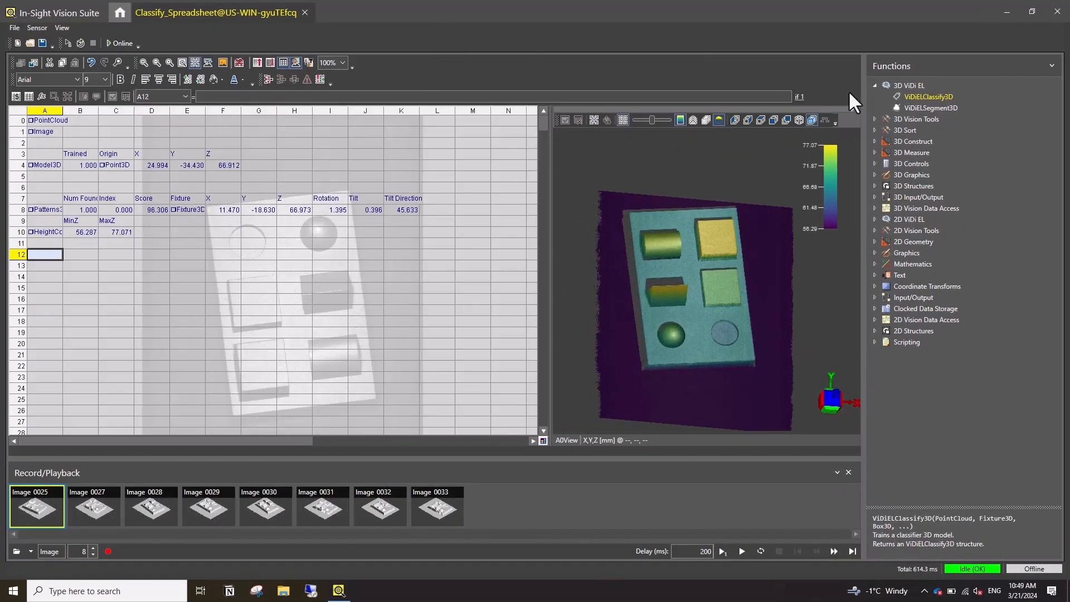
Insert a ViDiELClassify3D function in cell A15 and set its External Fixture to the Fixture3D in $E$8
drag(904, 96, 44, 287)
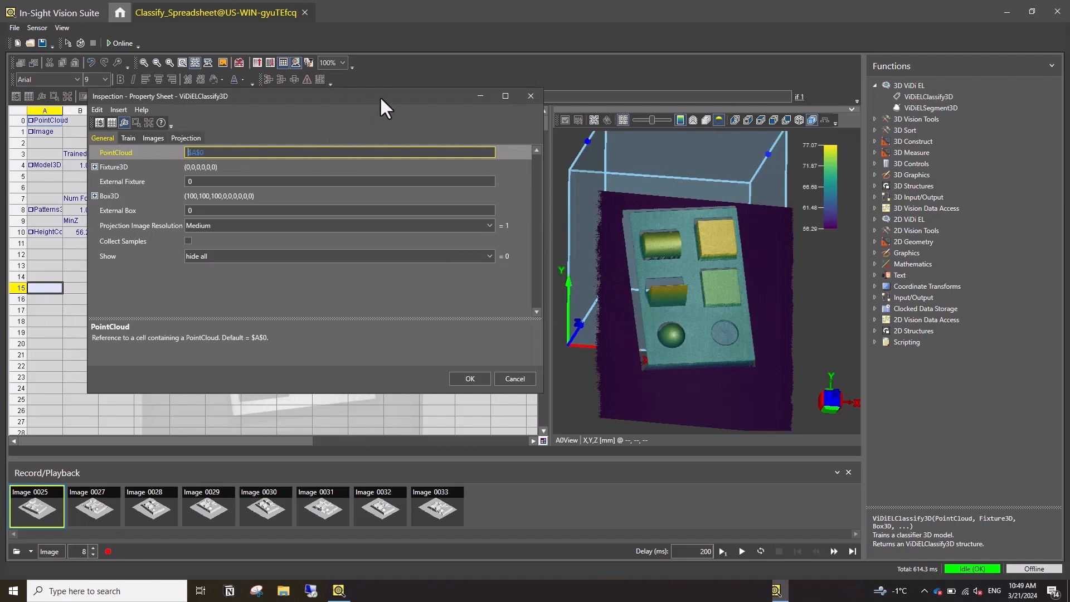
drag(380, 96, 488, 138)
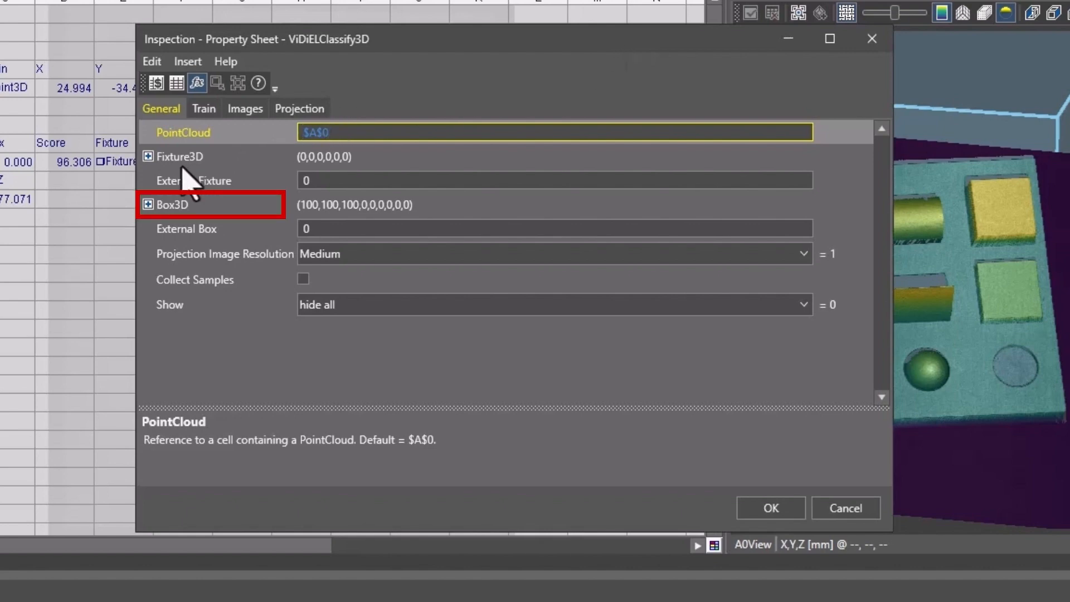
drag(116, 162, 179, 181)
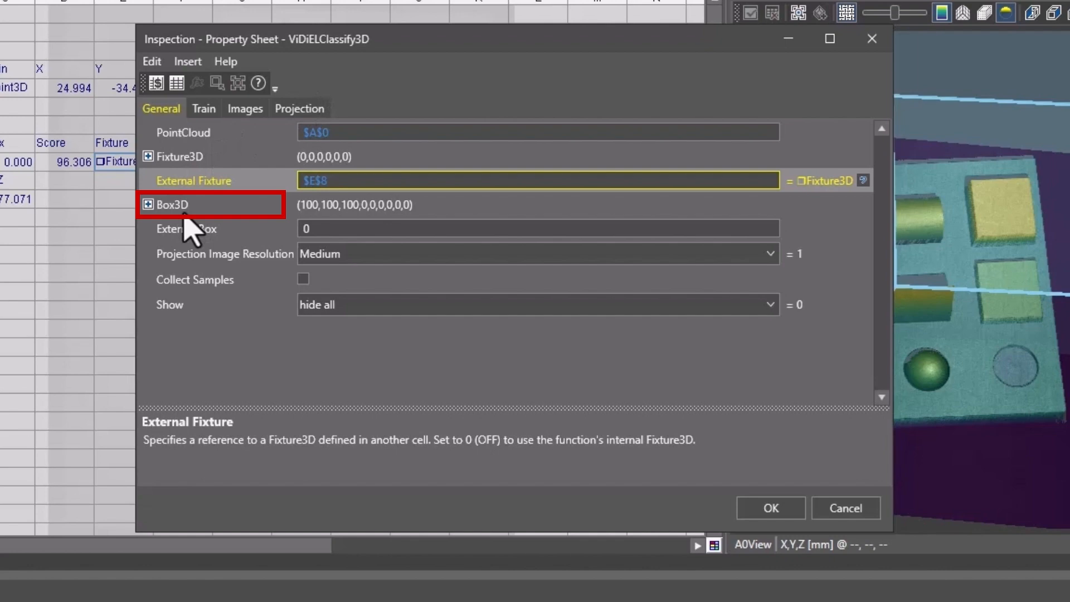
Open the Box3D region for editing and fit it roughly around the tray with the six shapes
click(184, 212)
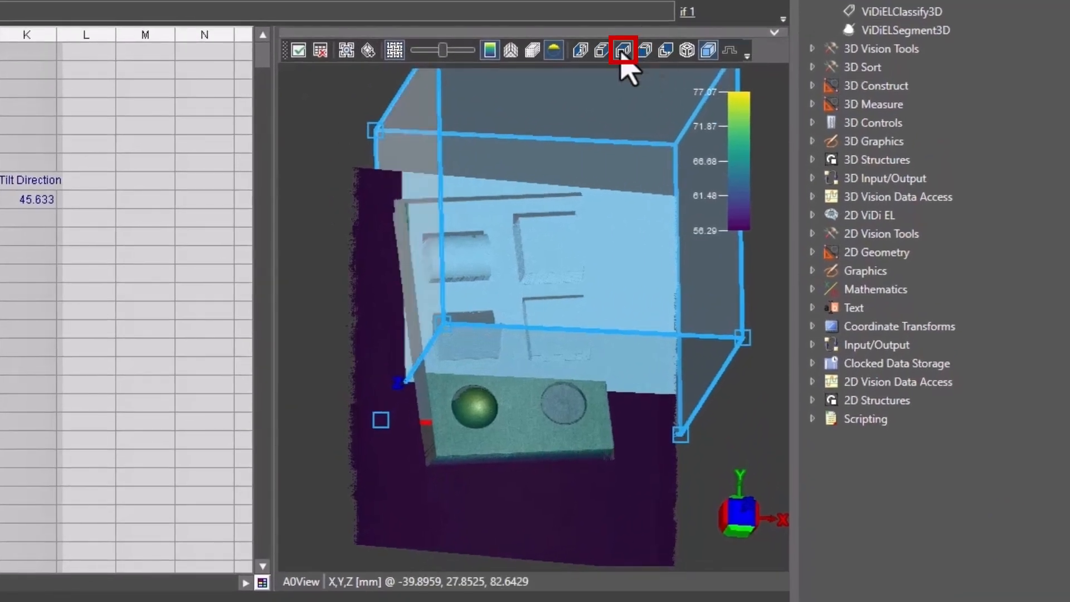
click(623, 51)
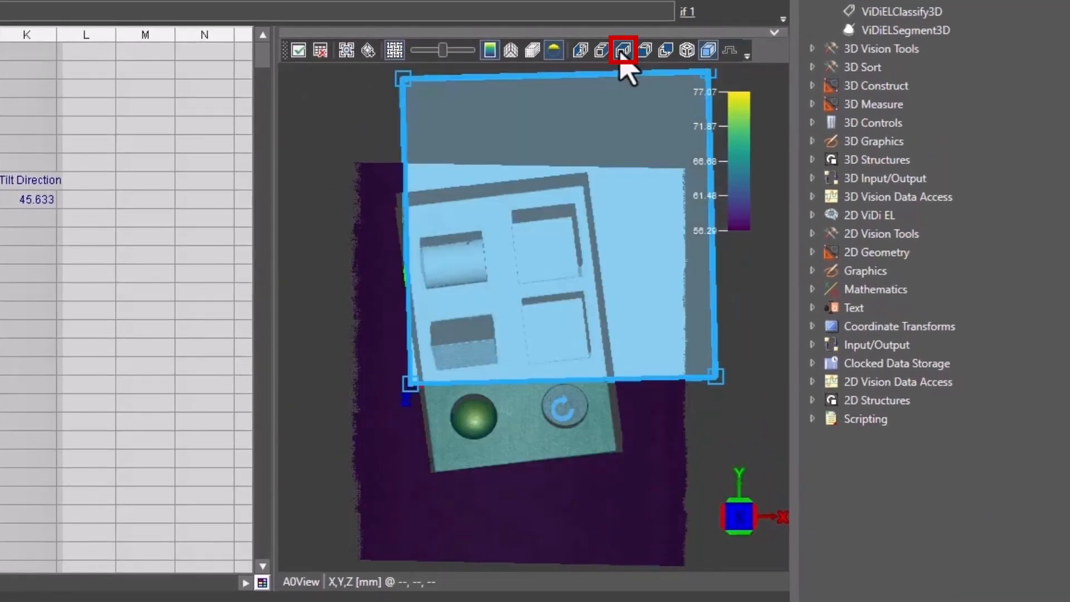
click(368, 51)
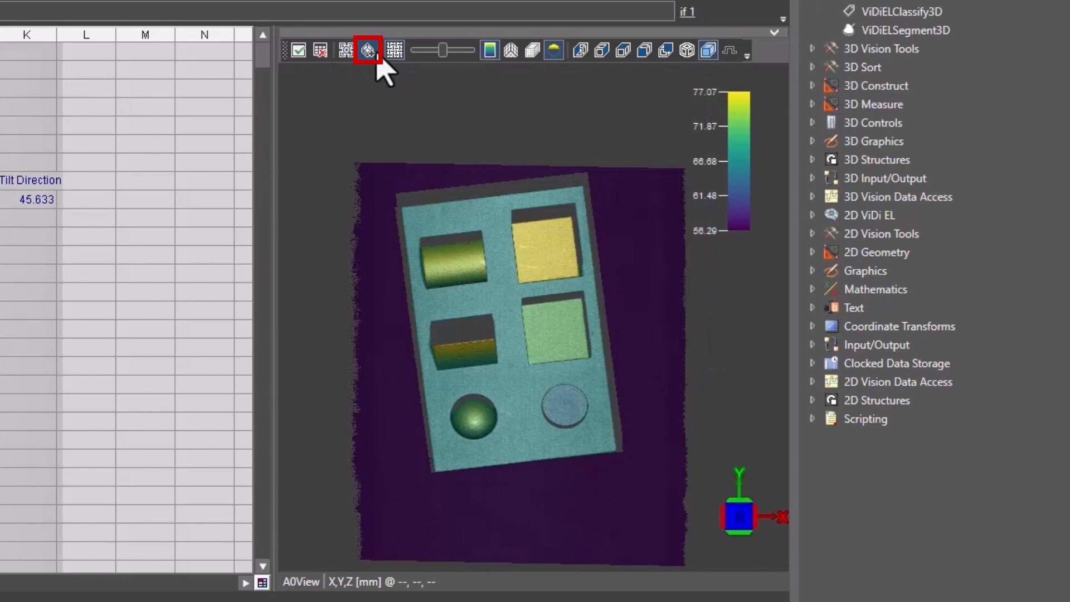
drag(538, 227, 592, 484)
drag(490, 505, 509, 514)
drag(487, 405, 501, 408)
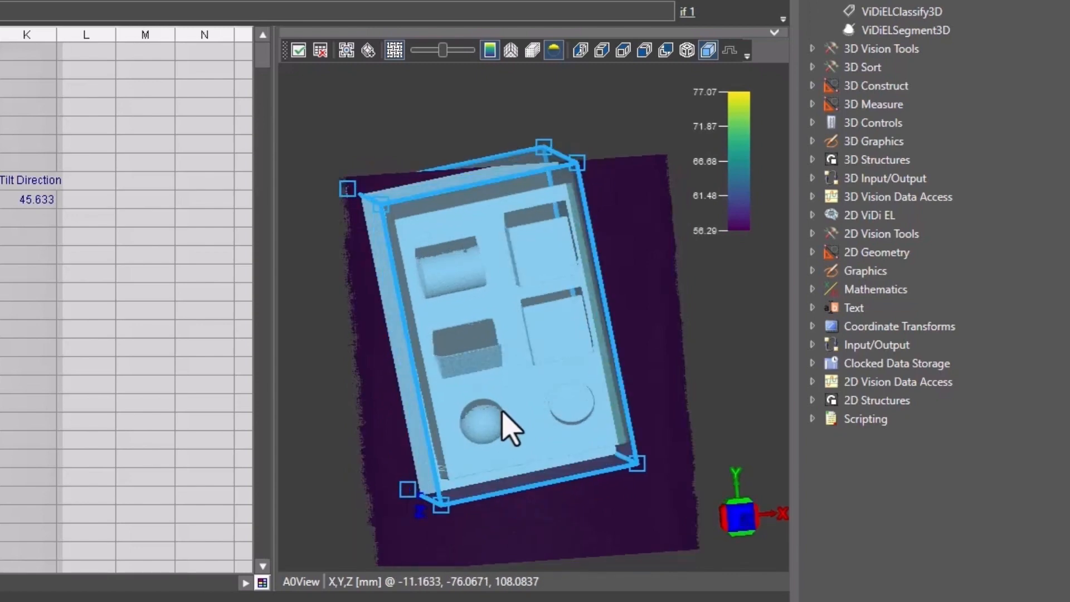
Refine the Box3D region to enclose the whole tray closely, about 68 × 97 × 83 mm, and accept it
click(627, 50)
drag(466, 107, 490, 108)
drag(548, 483, 542, 484)
drag(382, 95, 377, 112)
drag(534, 487, 537, 489)
drag(531, 374, 533, 371)
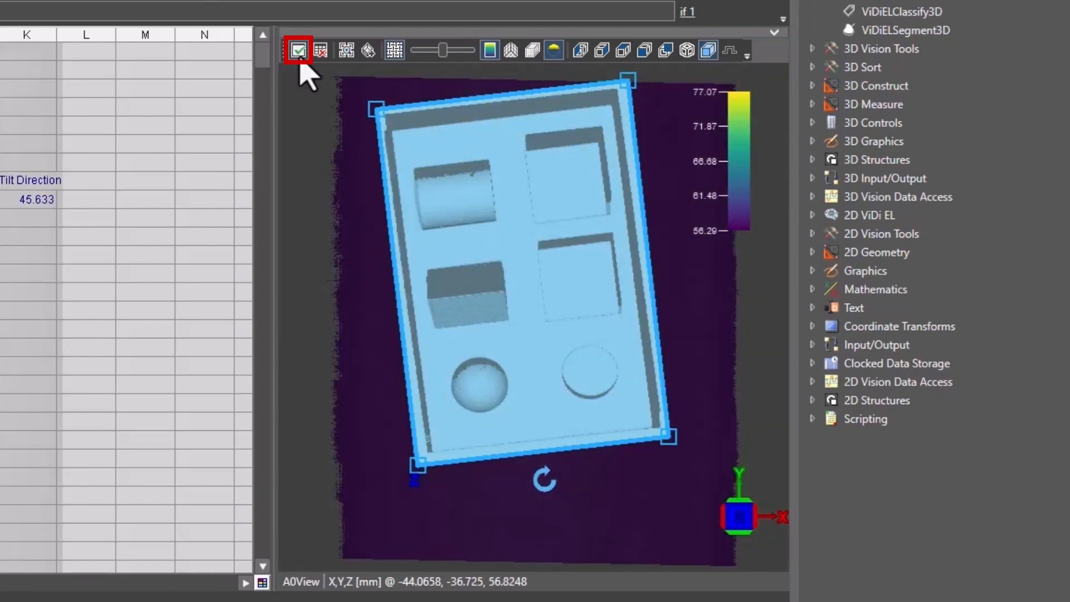
click(299, 52)
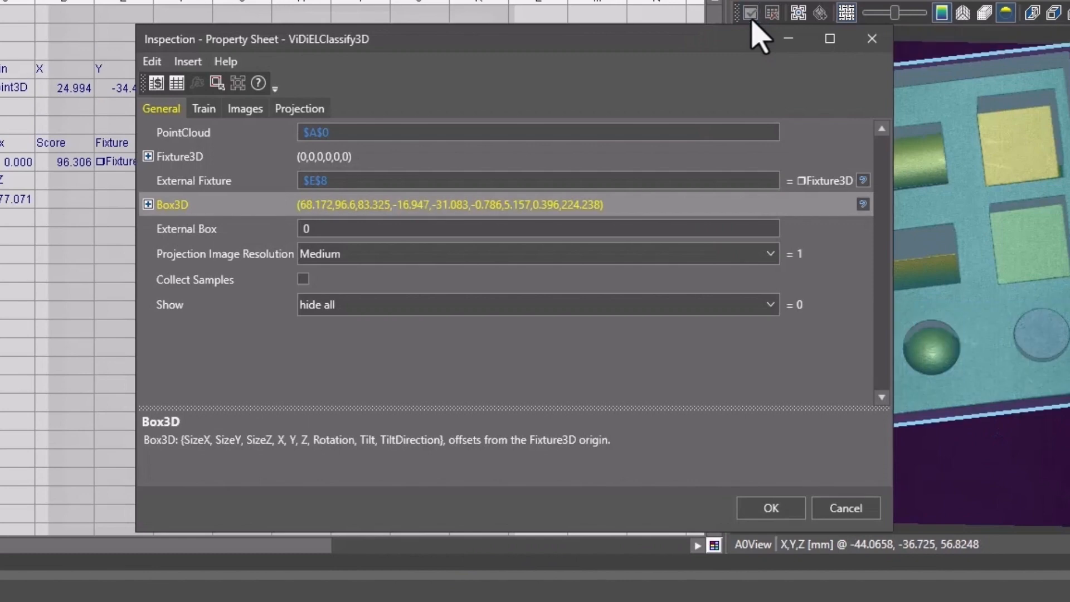
Enable Collect Samples and set Show to result graphics only
click(301, 280)
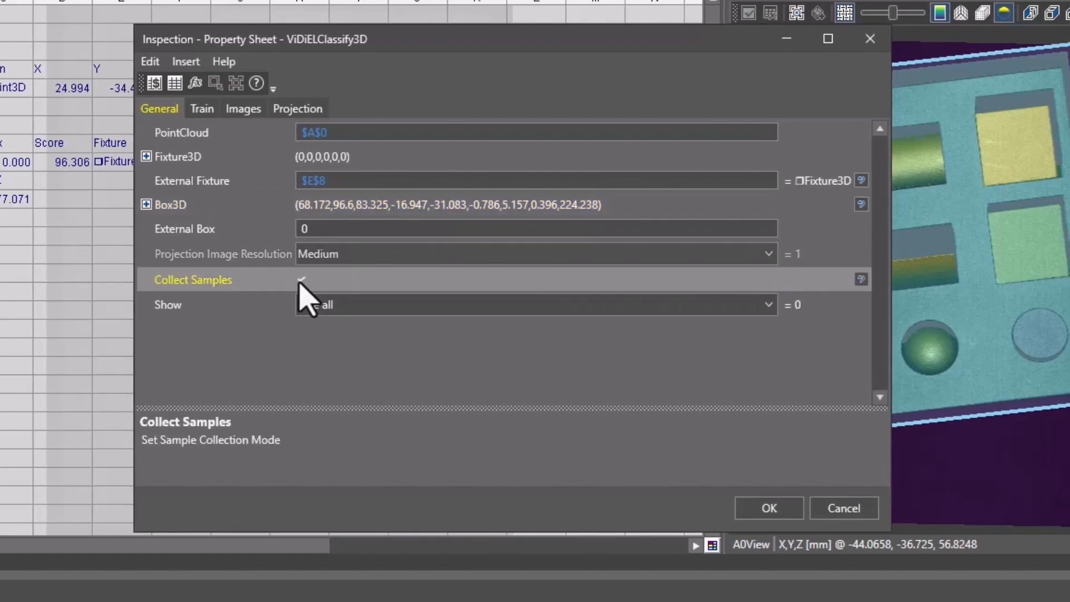
click(310, 307)
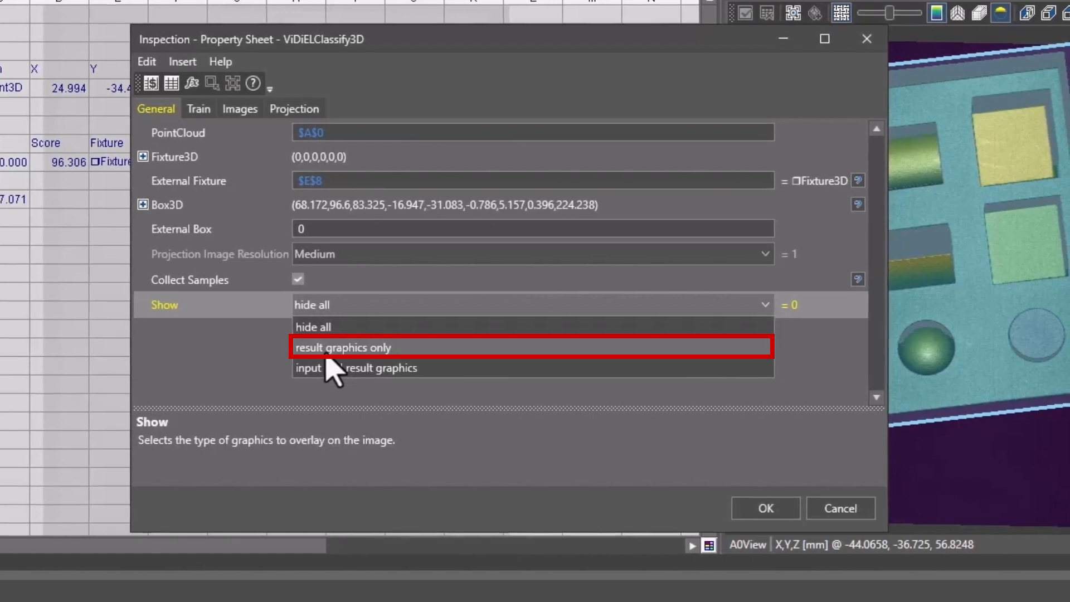
click(326, 351)
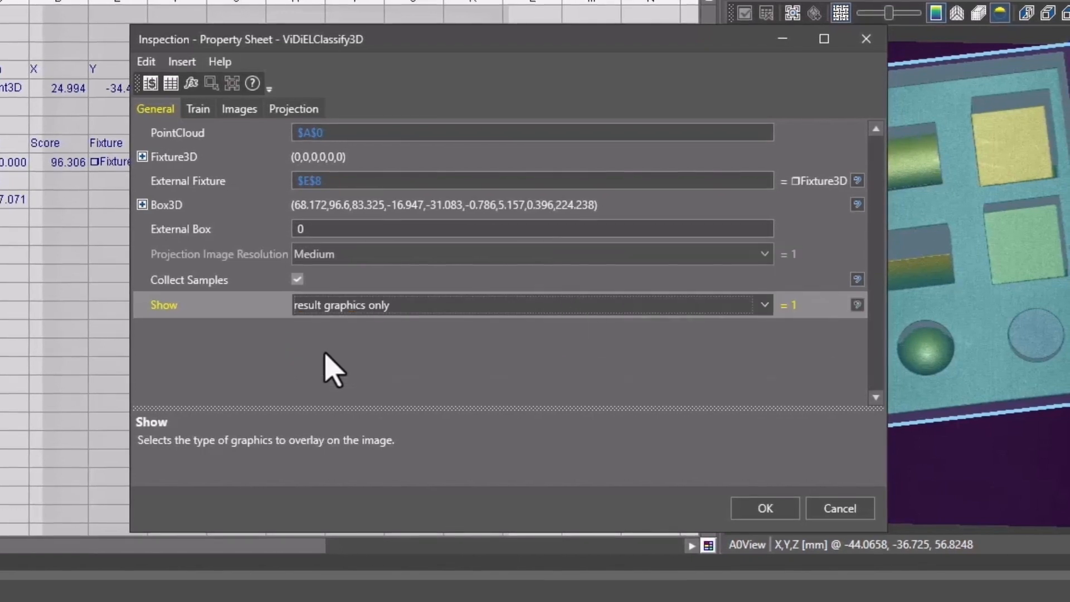
Add the training classes OK and NG to the classifier and accept the function's properties
click(204, 114)
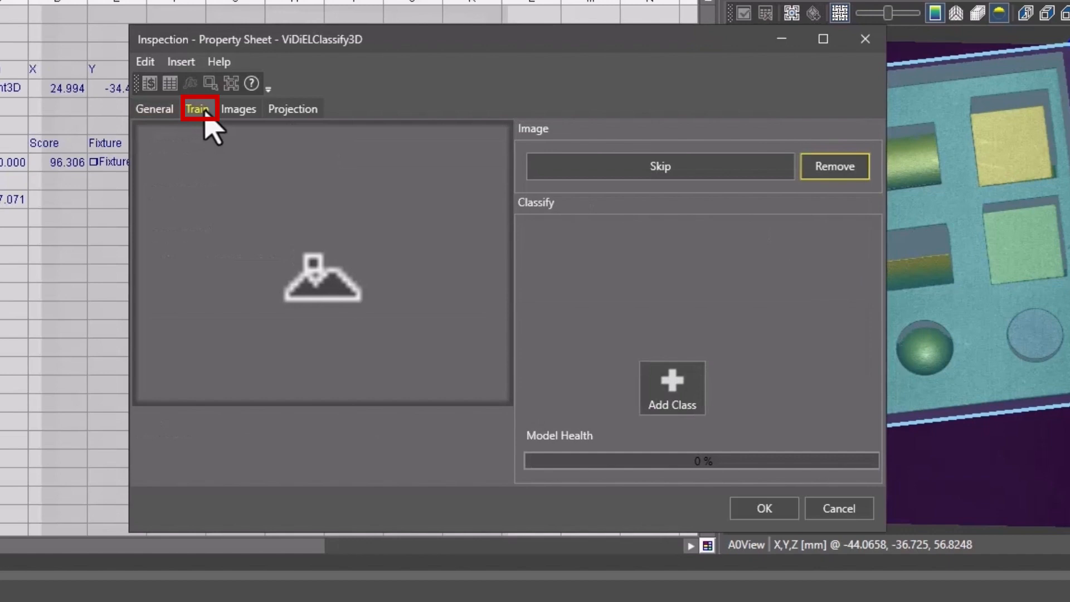
click(674, 402)
text(OK)
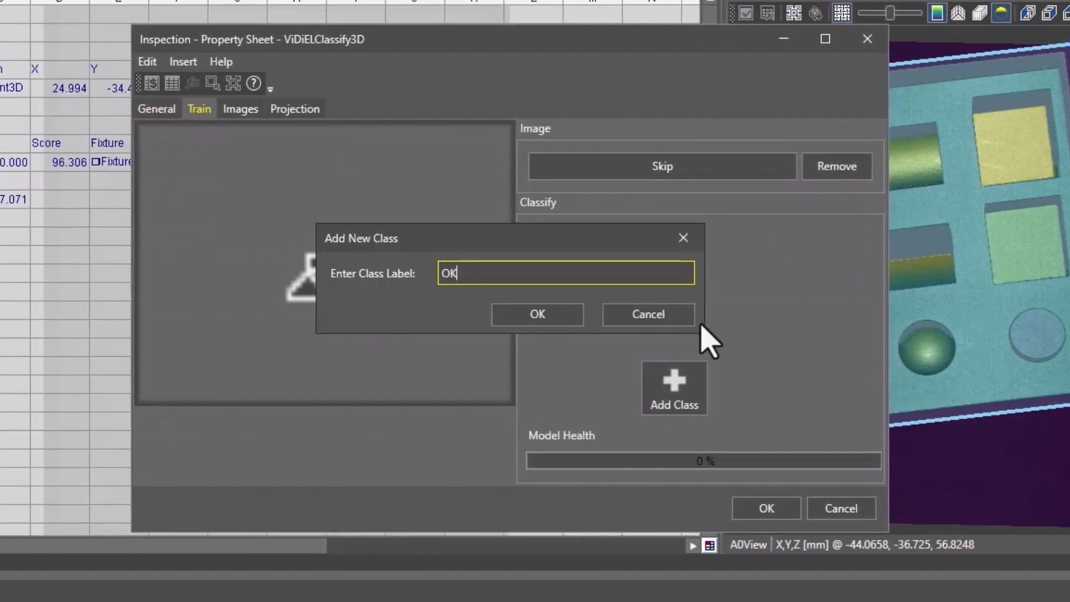
click(538, 314)
click(675, 390)
text(NG)
click(541, 315)
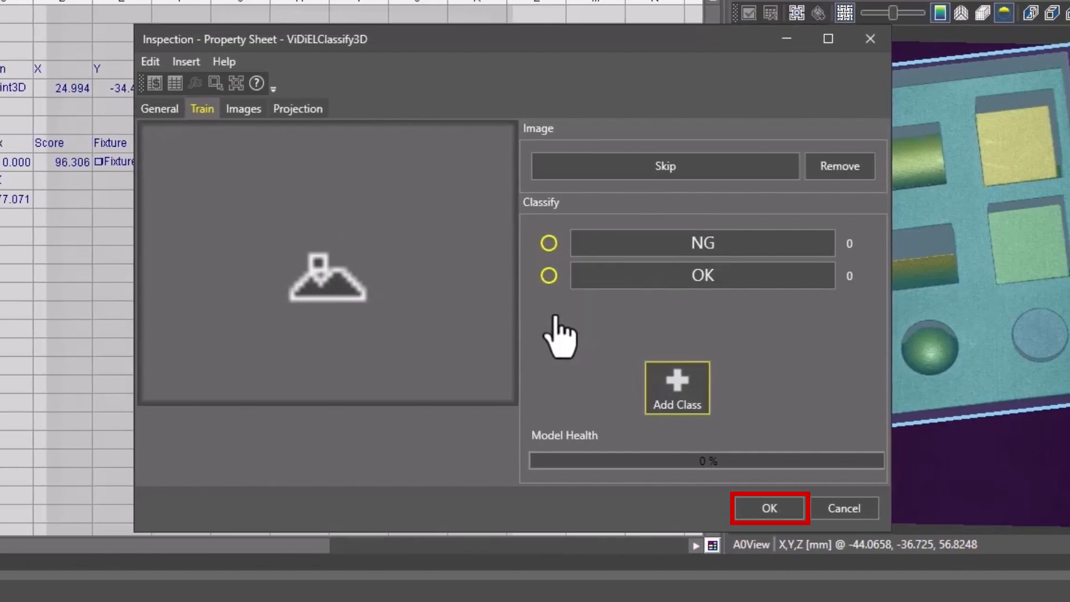
click(761, 504)
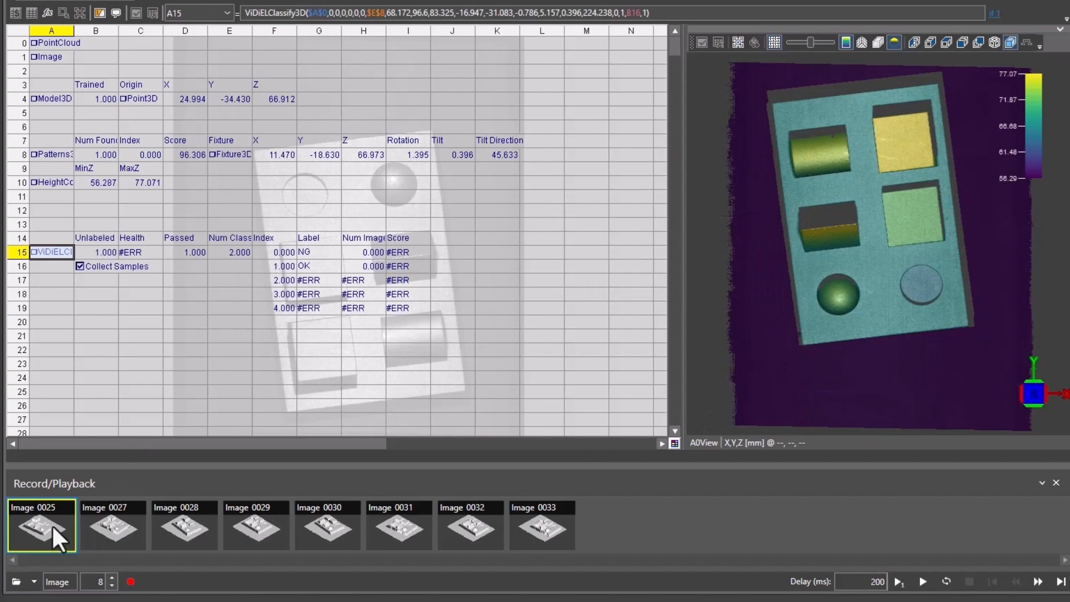
Run the recorded images 0027 through 0033 one after another to collect them as samples
click(109, 524)
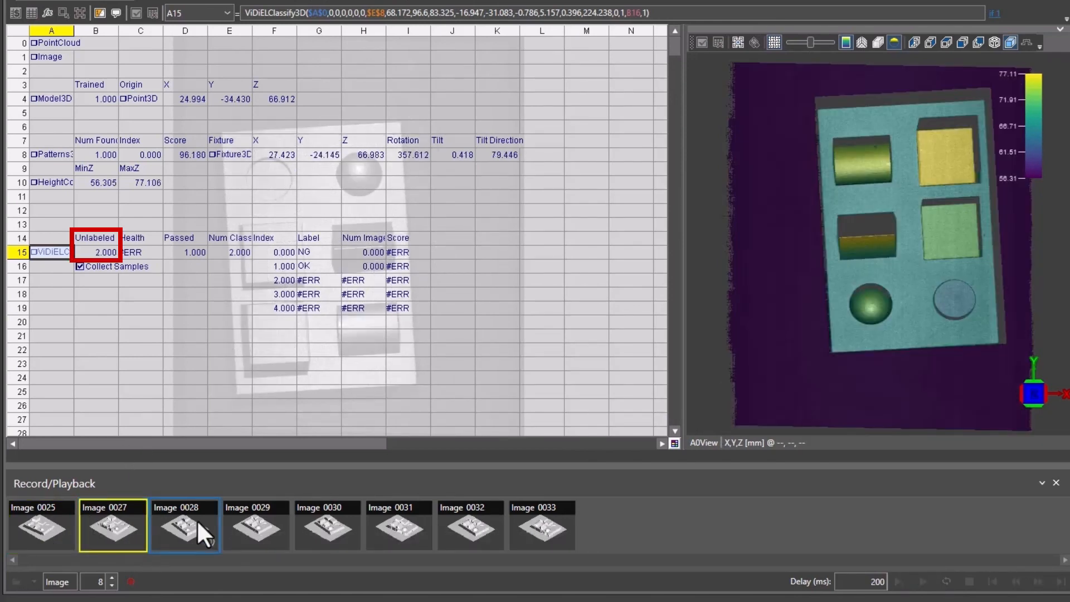
click(197, 519)
click(253, 520)
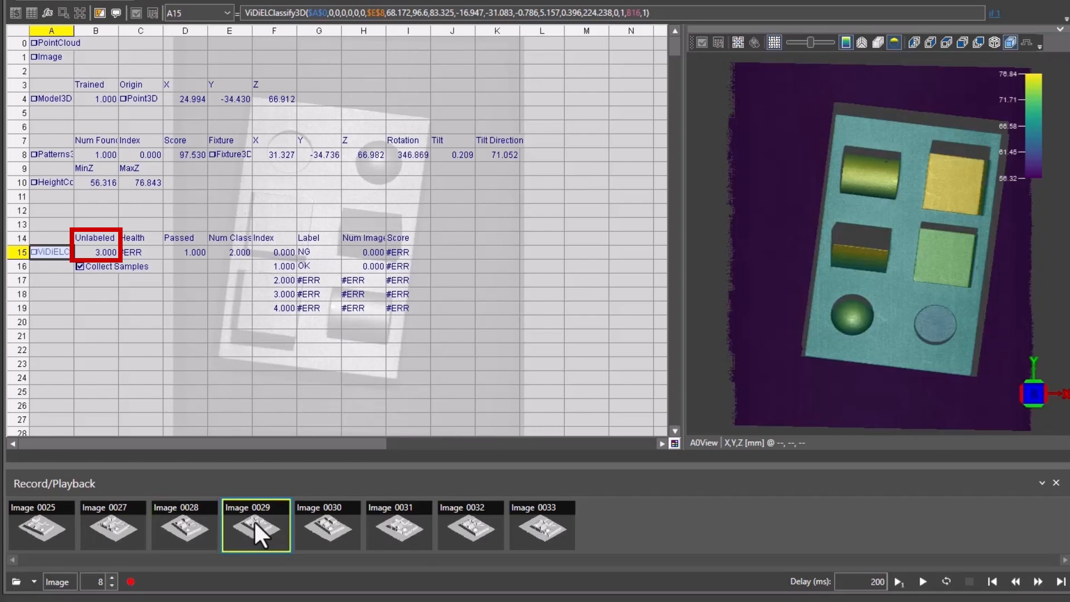
click(312, 524)
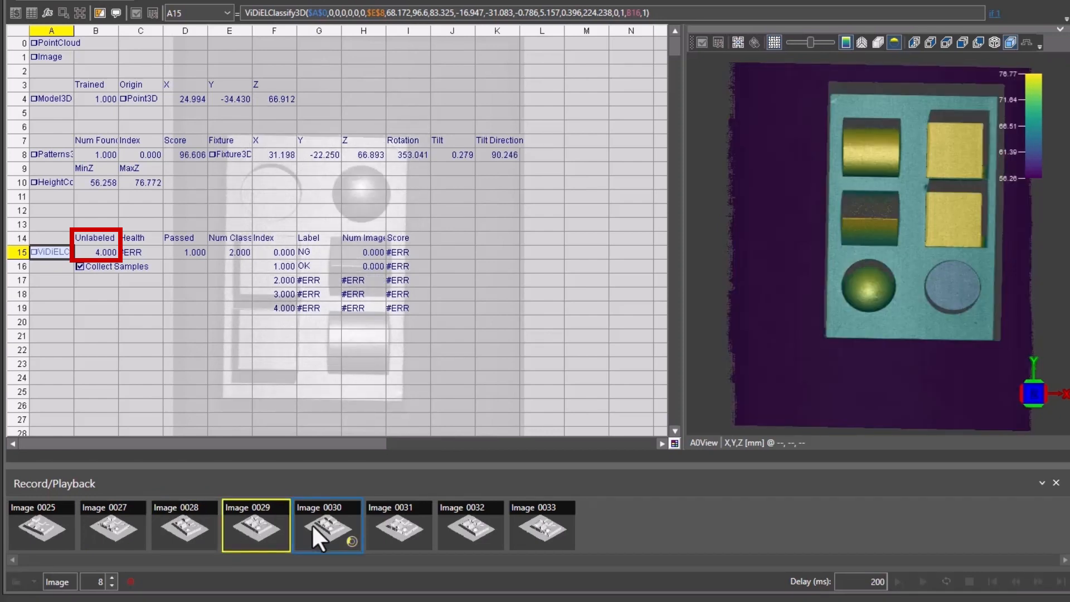
click(392, 526)
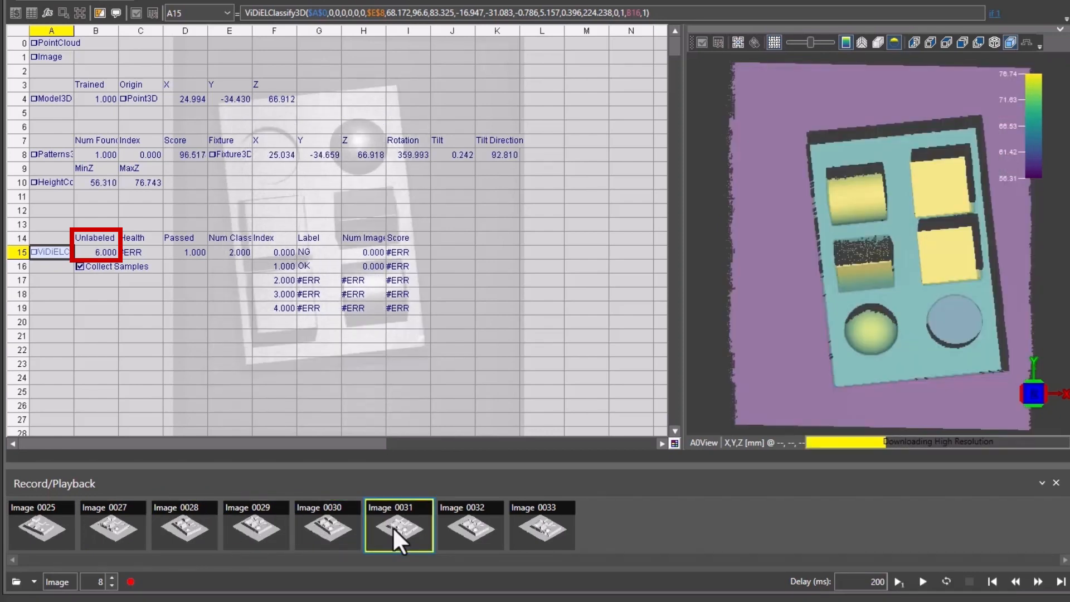
click(464, 527)
click(538, 529)
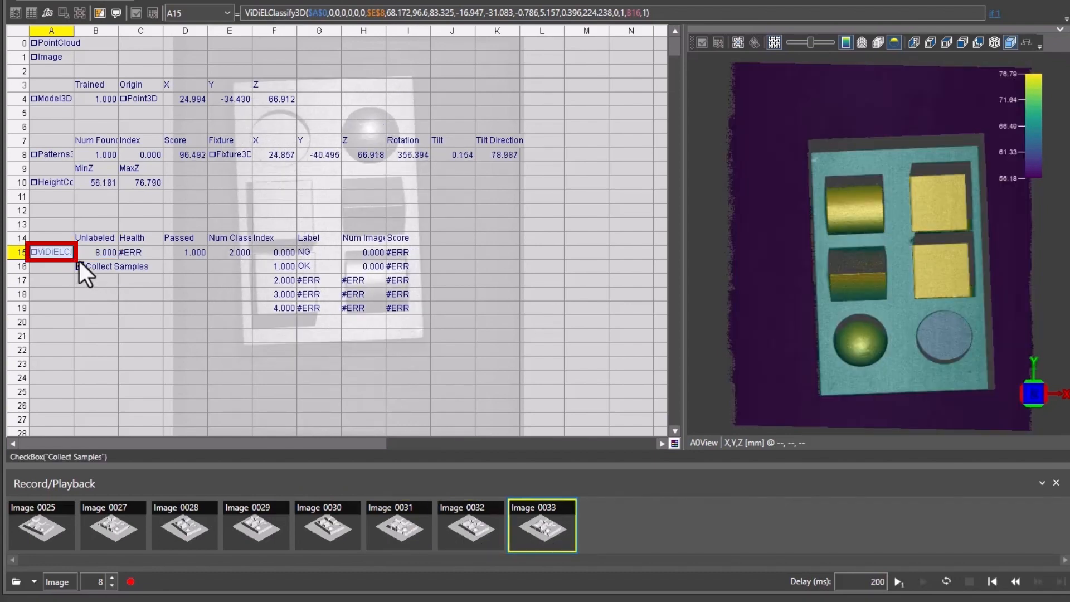
Reopen the ViDiELClassify3D function's sample images in an enlarged window and label the first unlabeled one as NG
double_click(60, 254)
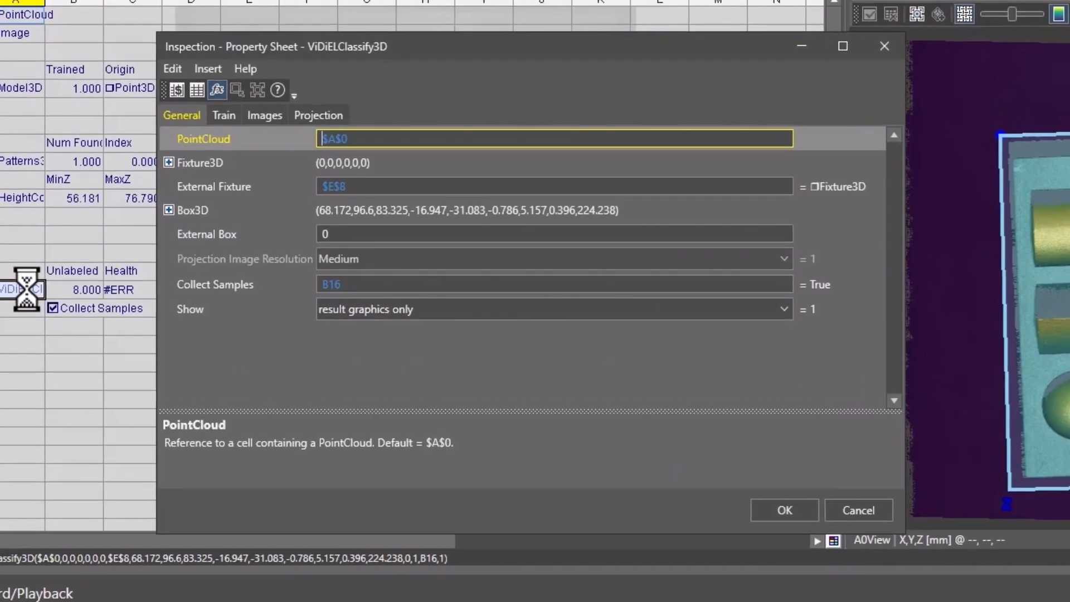
click(264, 116)
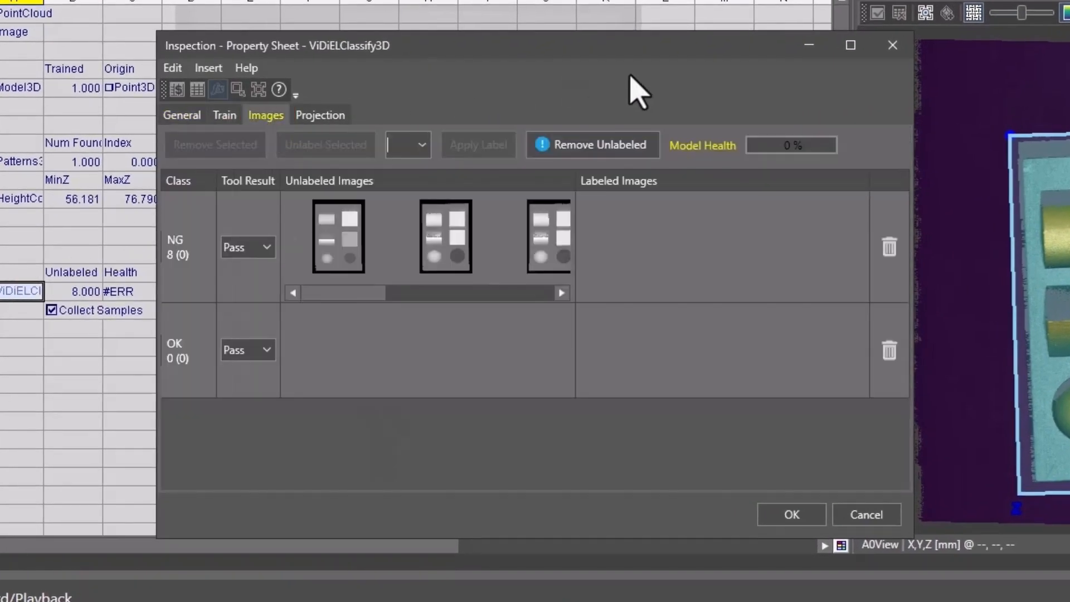
click(851, 45)
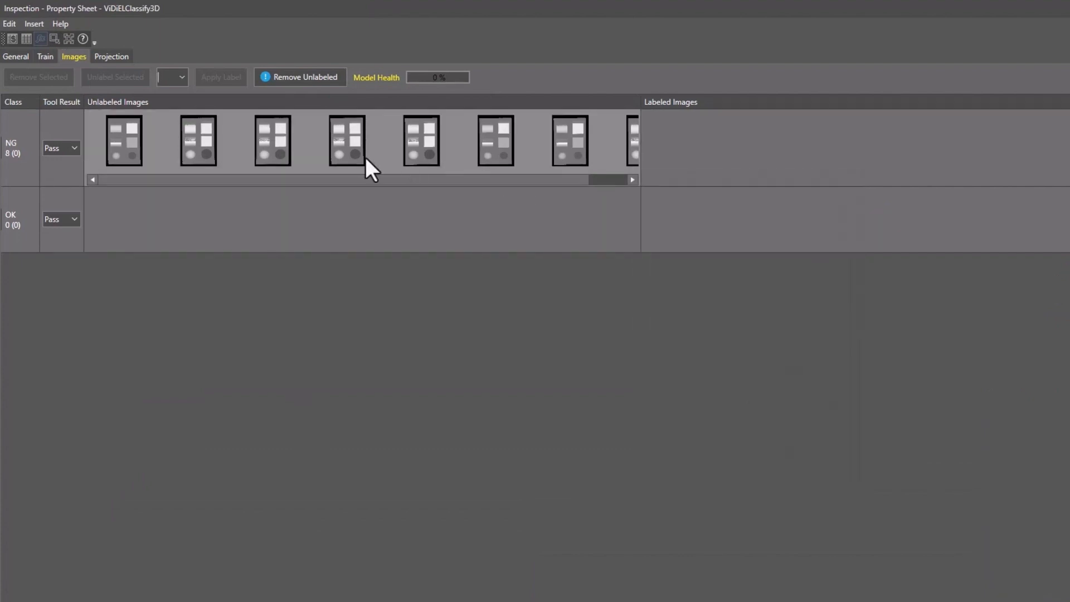
mouse_move(122, 156)
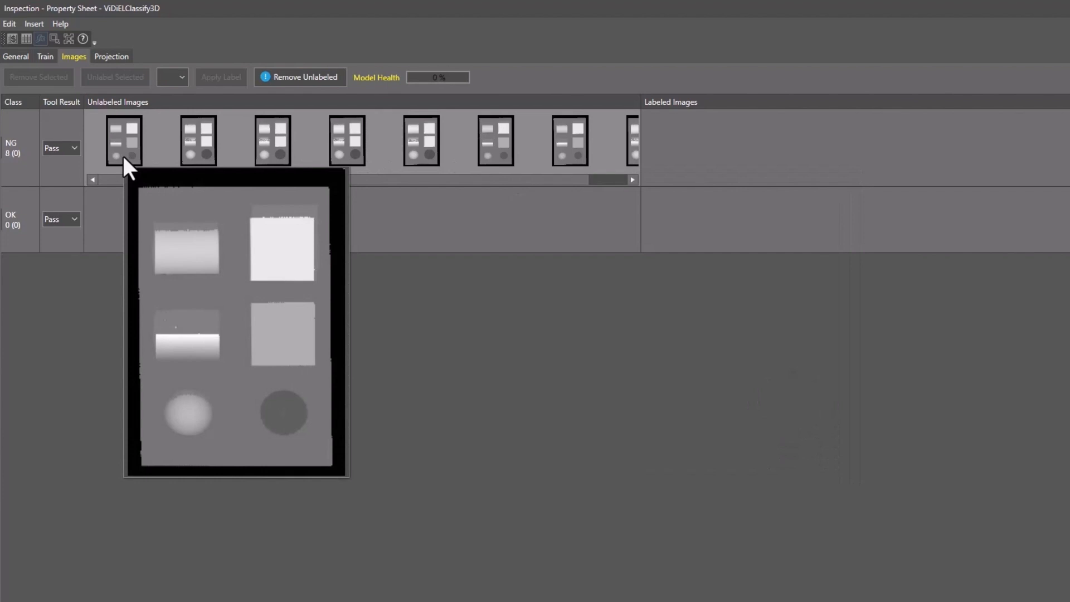
drag(122, 156, 704, 150)
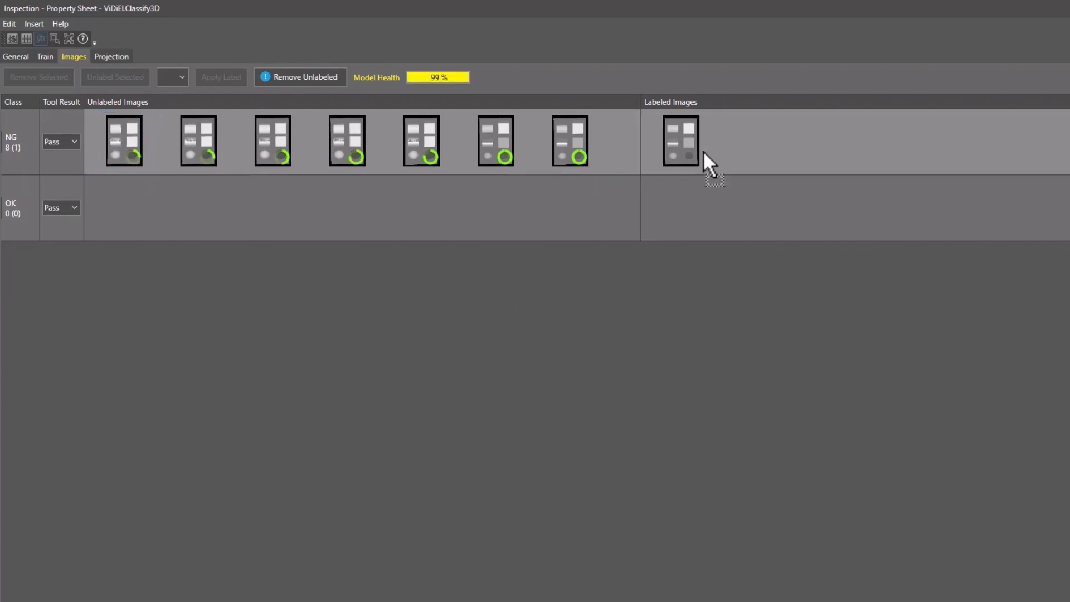
Label three of the sample images with two equally bright squares as OK
drag(427, 141, 677, 219)
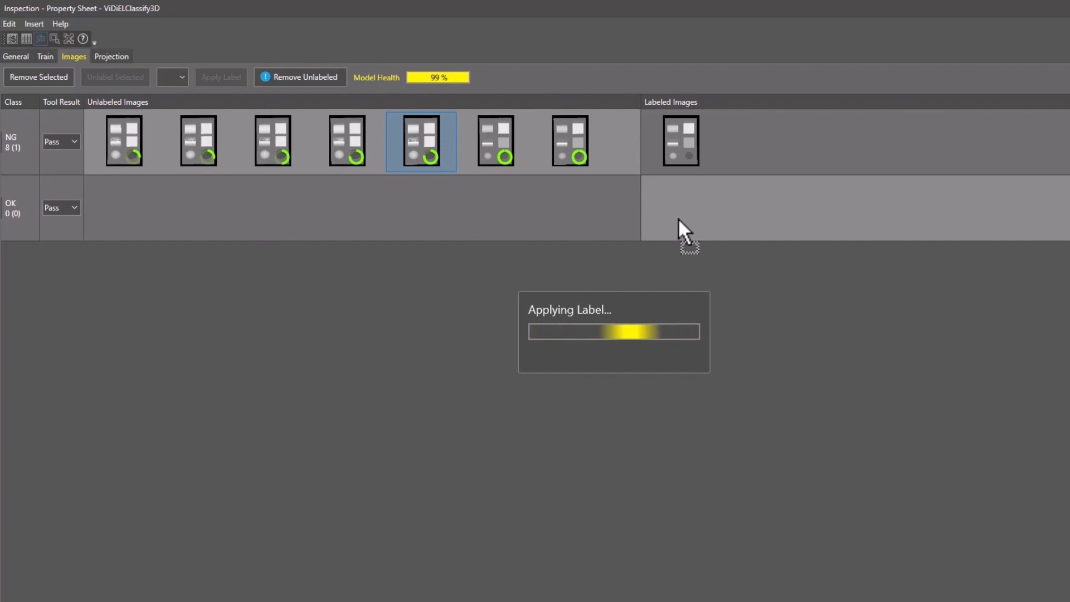
mouse_move(270, 149)
mouse_down()
mouse_move(504, 193)
mouse_move(745, 209)
mouse_up()
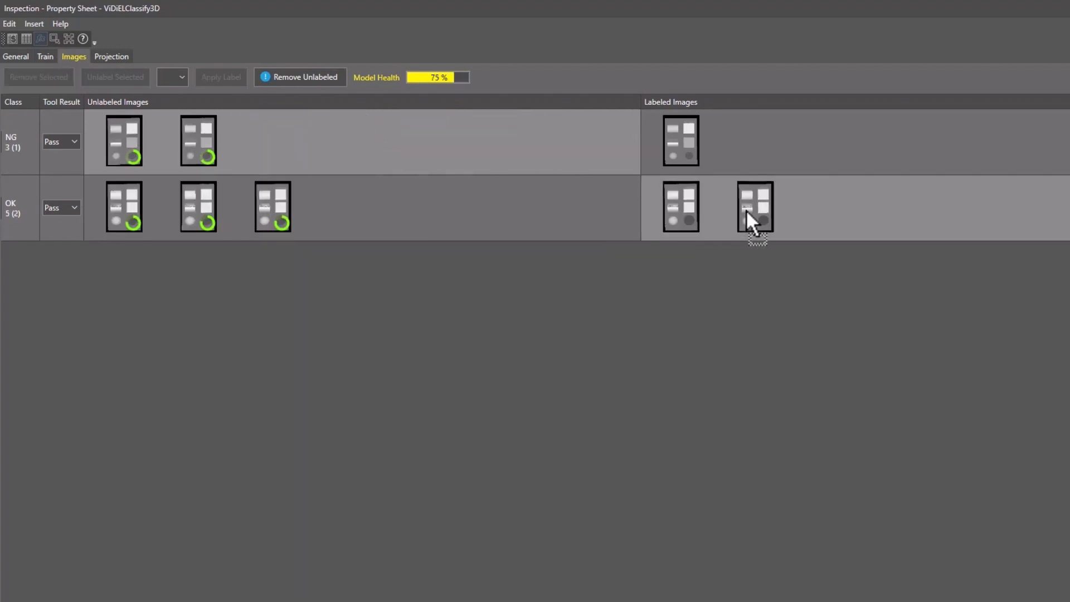
drag(269, 192, 795, 208)
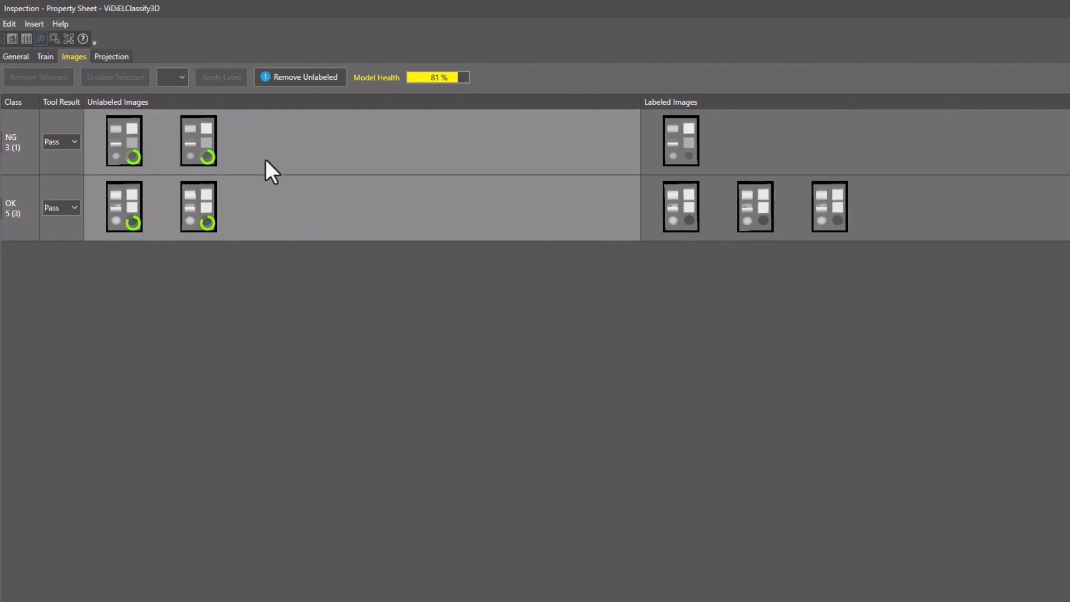
Label the two remaining unlabeled images in the NG row as NG
click(201, 136)
drag(196, 135, 723, 139)
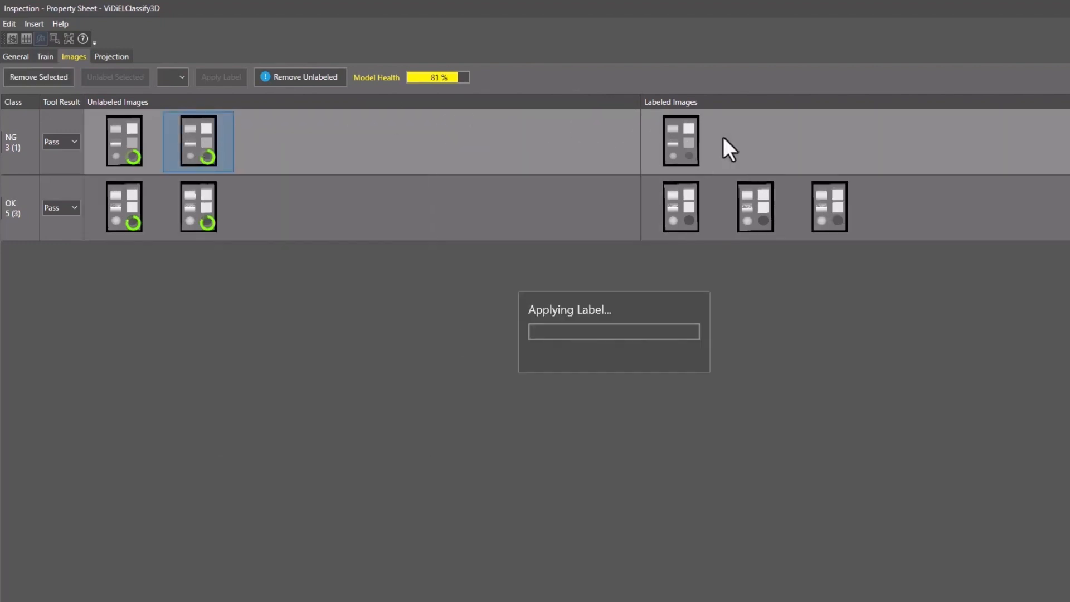
drag(128, 132, 800, 160)
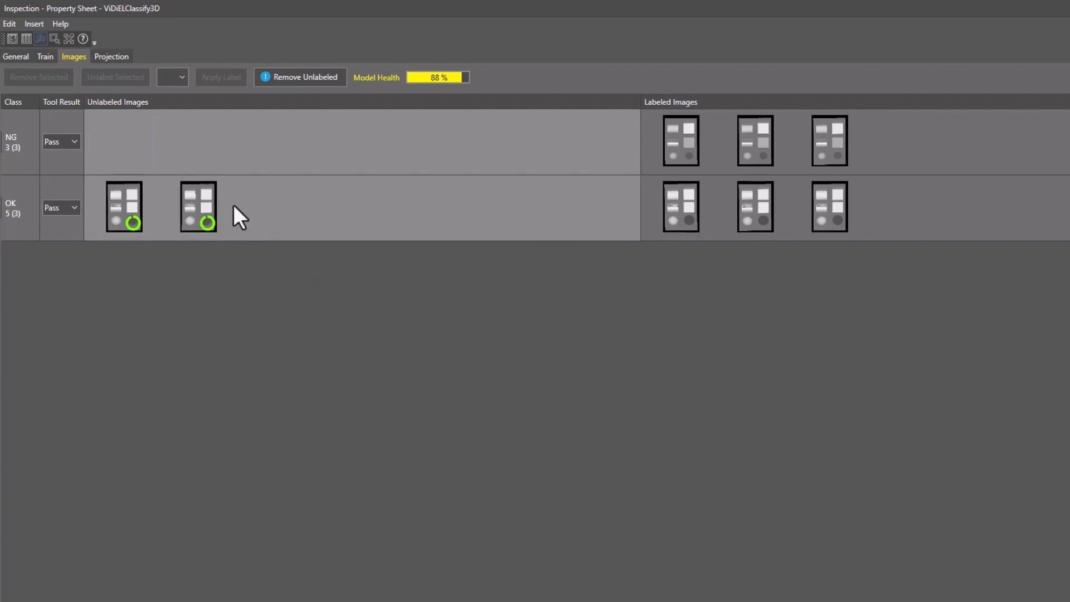
Return to the classifier's general settings, restore the property sheet's size and accept the labeled training
mouse_move(202, 202)
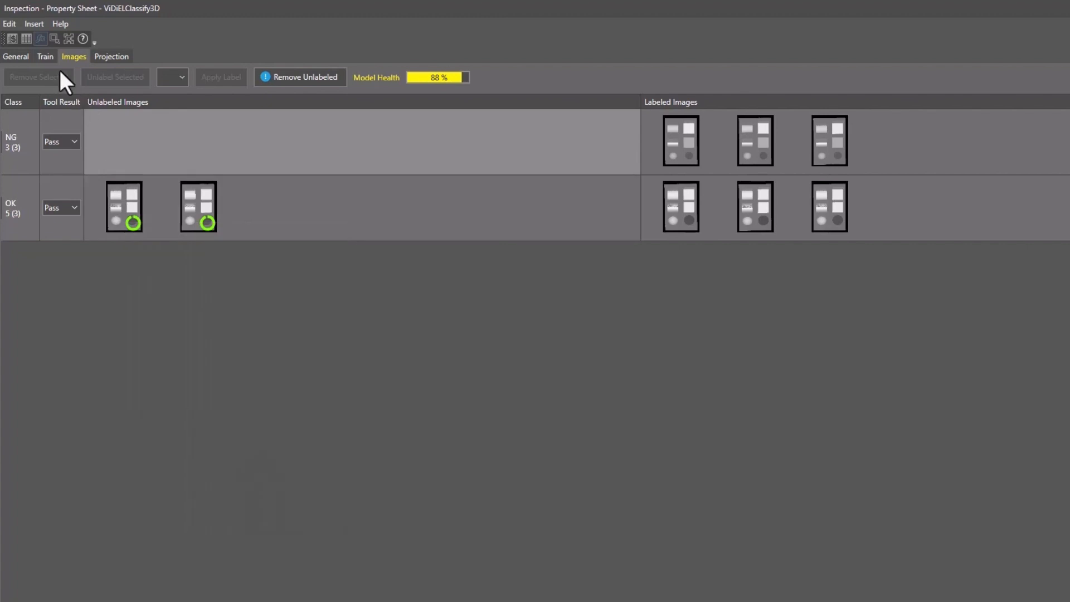
click(17, 57)
drag(162, 10, 210, 135)
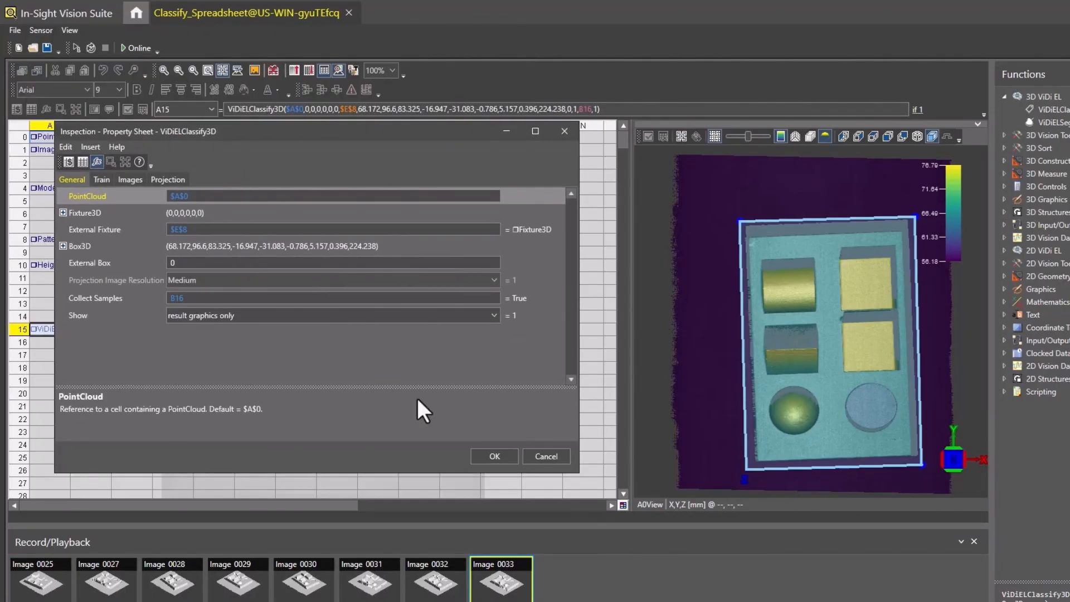
click(494, 455)
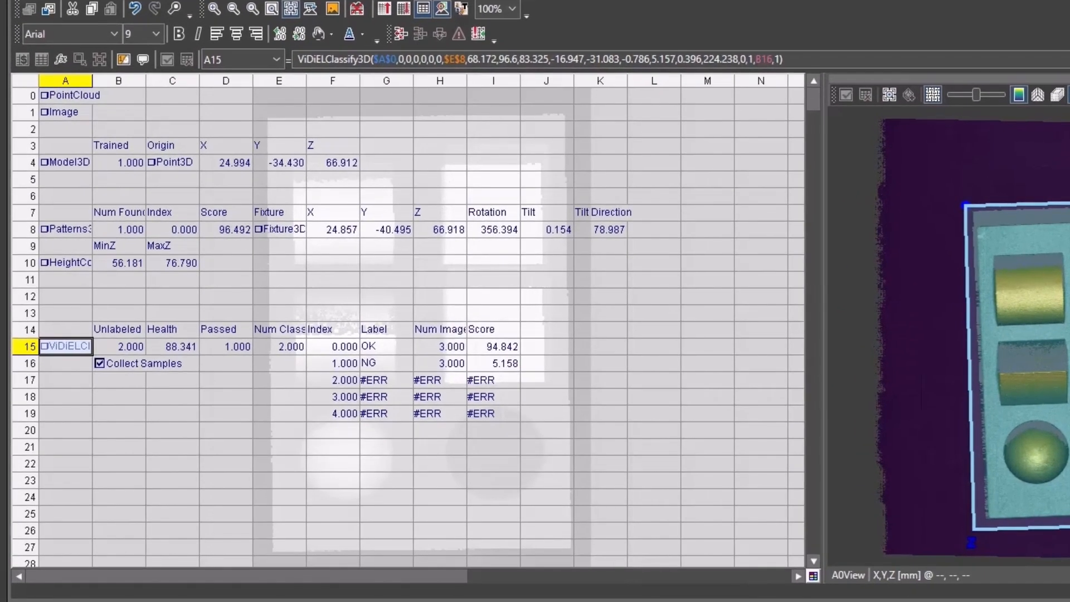